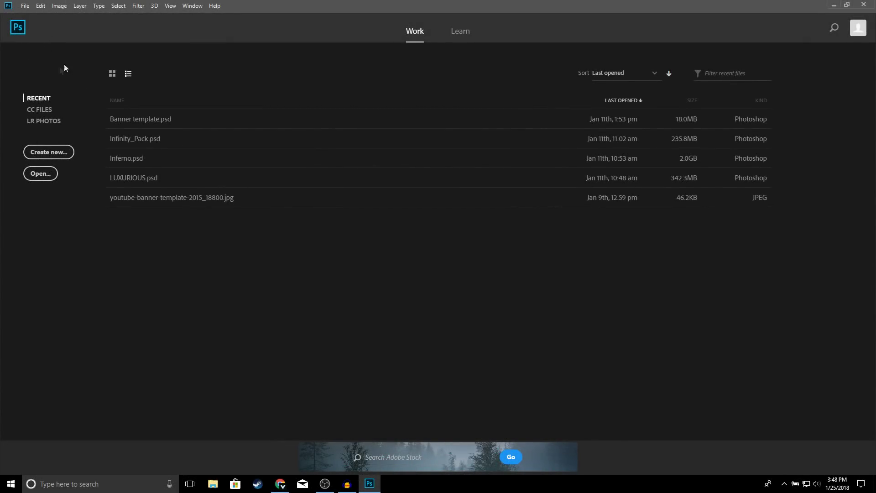
# Create a new 800 x 800 pixel document at 300 pixels/inch in RGB Color with a black background
pyautogui.click(23, 6)
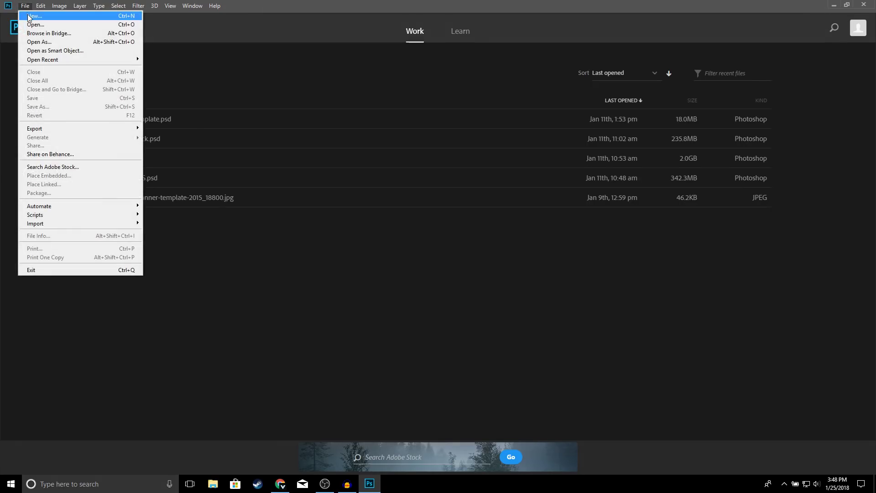
pyautogui.click(27, 14)
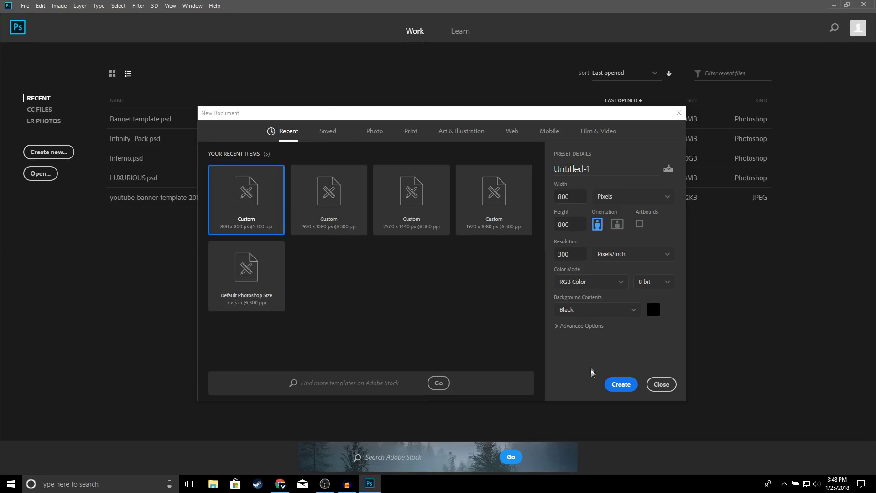
pyautogui.click(611, 384)
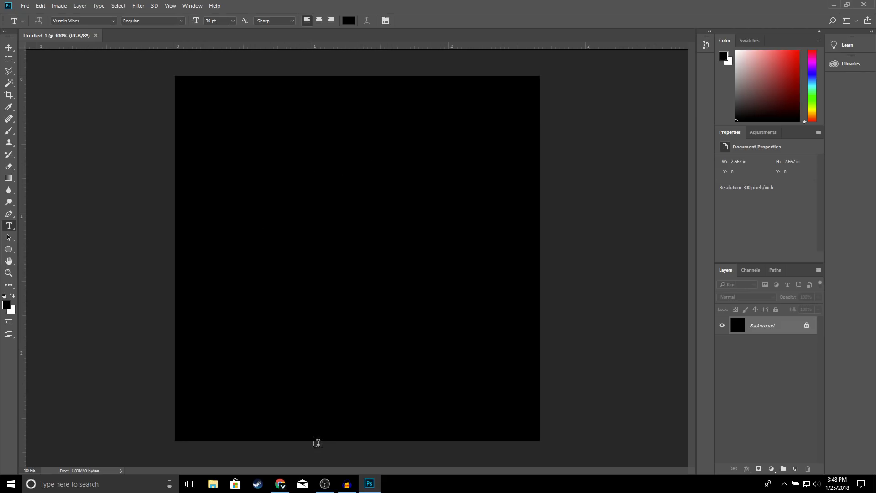
# Switch to Chrome, browse the radial background image results for a suitable backdrop, and return to Photoshop
pyautogui.click(282, 484)
pyautogui.scroll(15, 142, 53)
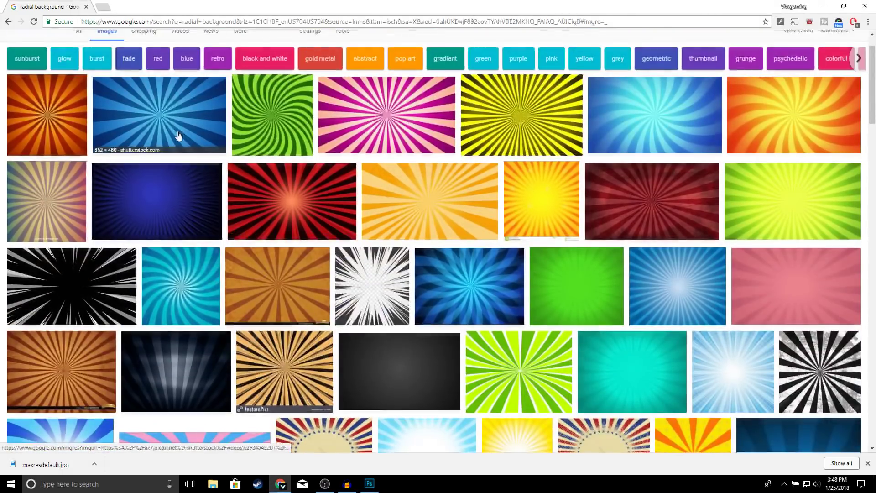
pyautogui.scroll(-10, 343, 189)
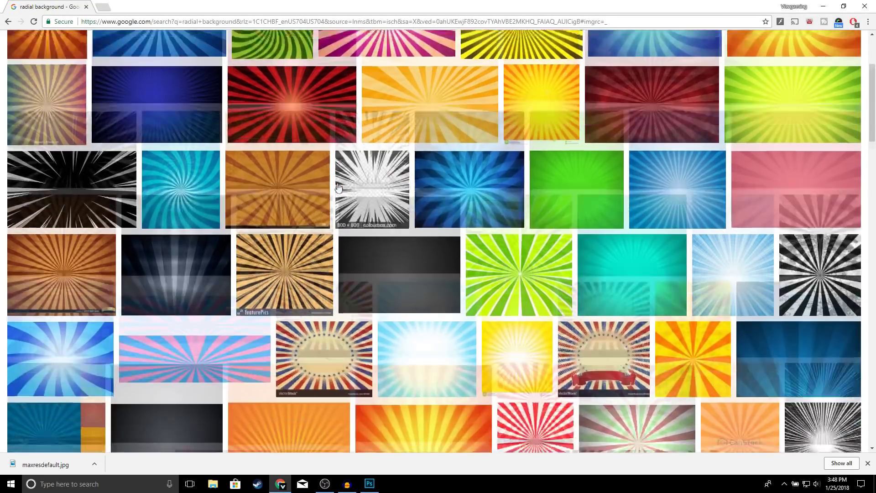
pyautogui.scroll(-1, 343, 190)
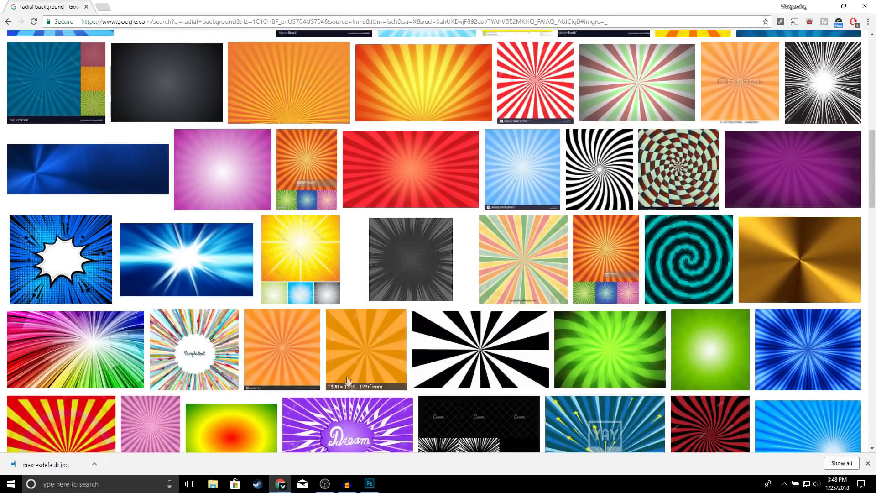
pyautogui.click(370, 484)
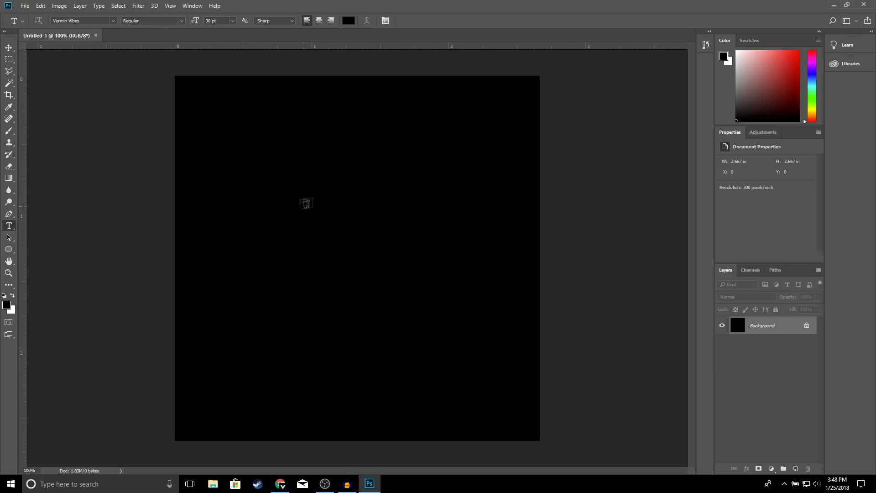
# Place the background image from the Desktop as an embedded object in the document
pyautogui.click(25, 6)
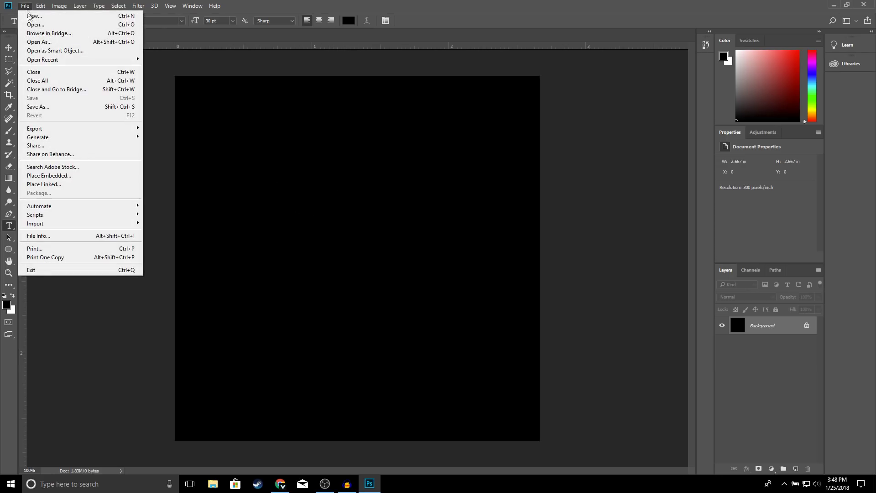
pyautogui.click(66, 176)
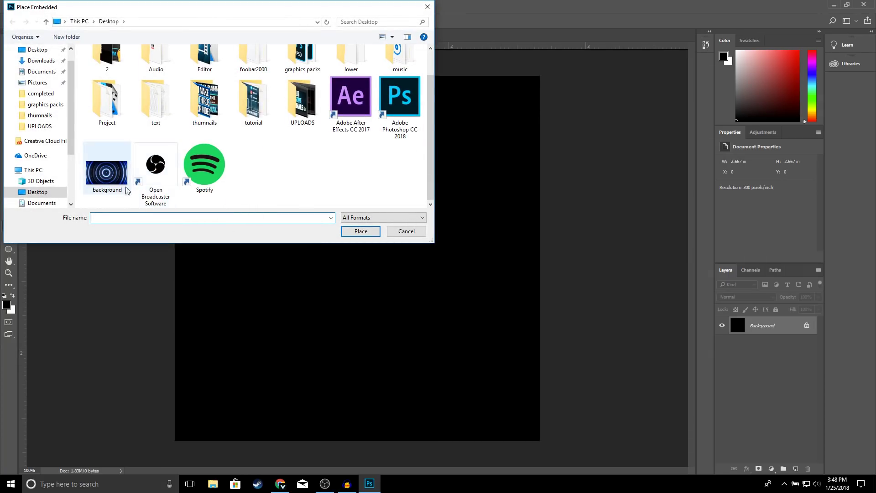
pyautogui.doubleClick(105, 182)
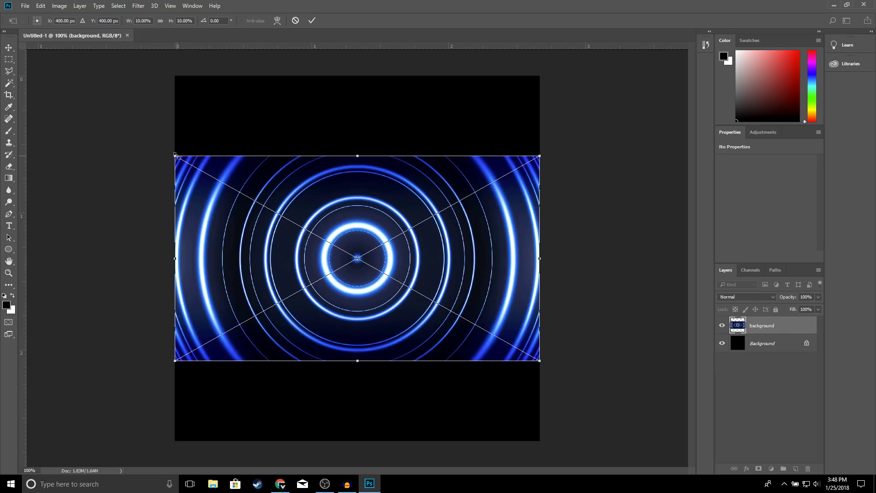
# Scale the placed background proportionally until it covers the whole canvas, and centre its rings on the canvas
pyautogui.moveTo(174, 156); pyautogui.dragTo(106, 98)
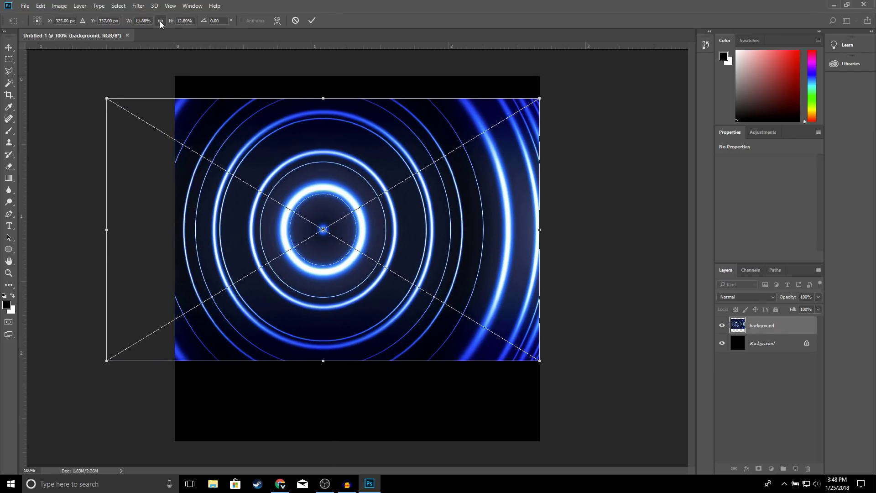
pyautogui.click(161, 21)
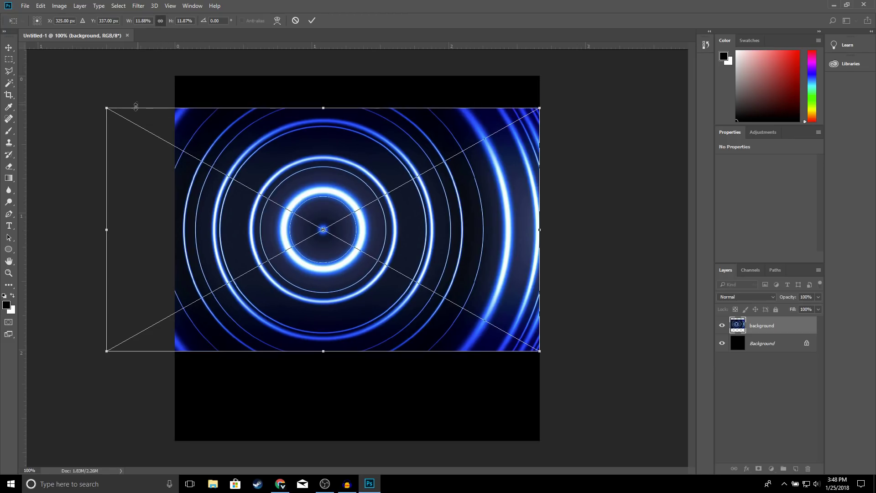
pyautogui.moveTo(106, 98); pyautogui.dragTo(13, 55)
pyautogui.moveTo(309, 125); pyautogui.dragTo(371, 146)
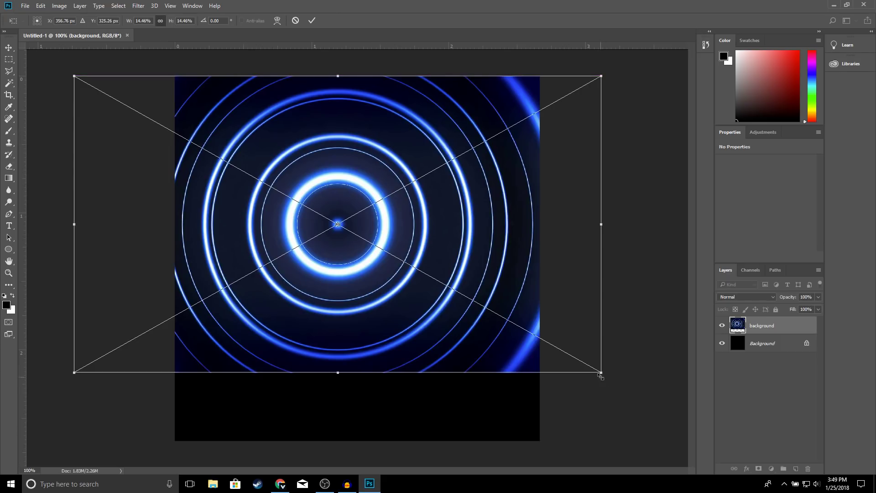
pyautogui.moveTo(601, 374); pyautogui.dragTo(727, 444)
pyautogui.moveTo(475, 364); pyautogui.dragTo(427, 360)
pyautogui.click(312, 20)
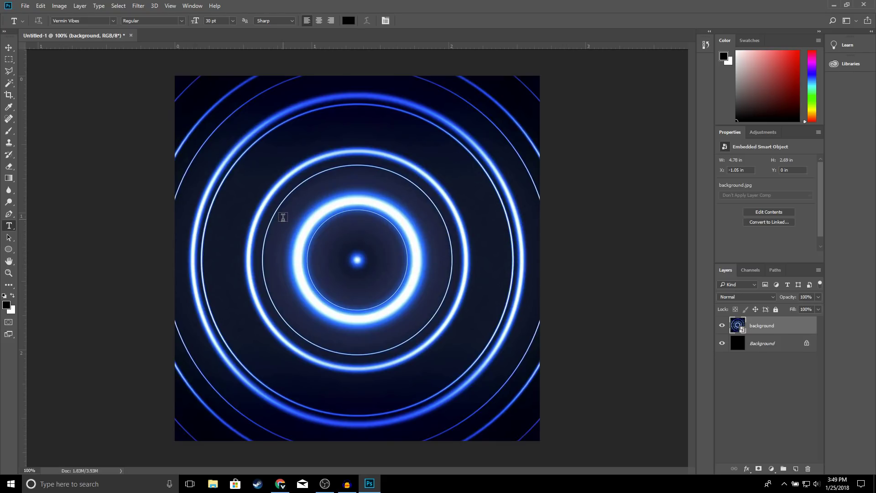
# Add a text box with the white letter S in Vermin Vibes at 30 pt over the upper part of the rings
pyautogui.moveTo(257, 148); pyautogui.dragTo(458, 296)
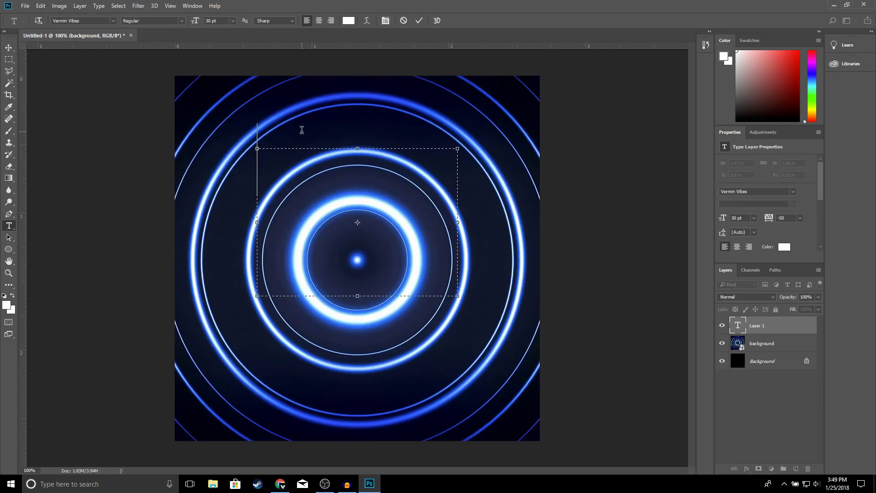
pyautogui.write('S')
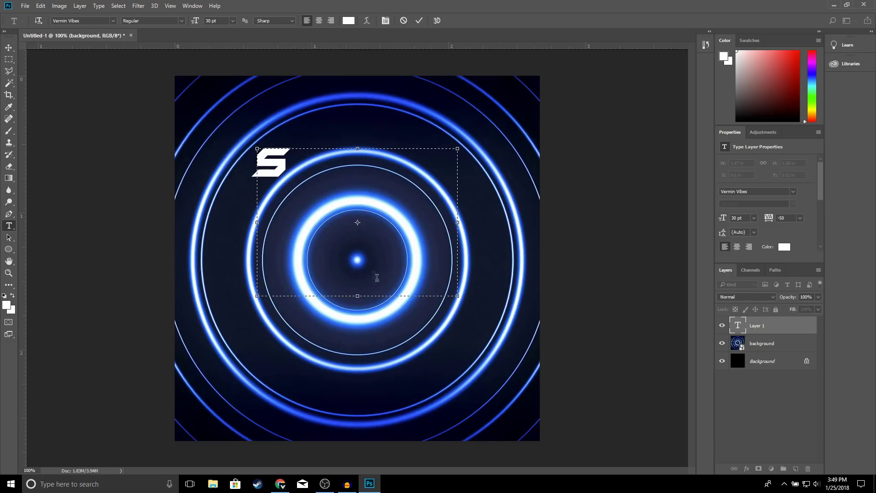
pyautogui.moveTo(458, 296); pyautogui.dragTo(390, 256)
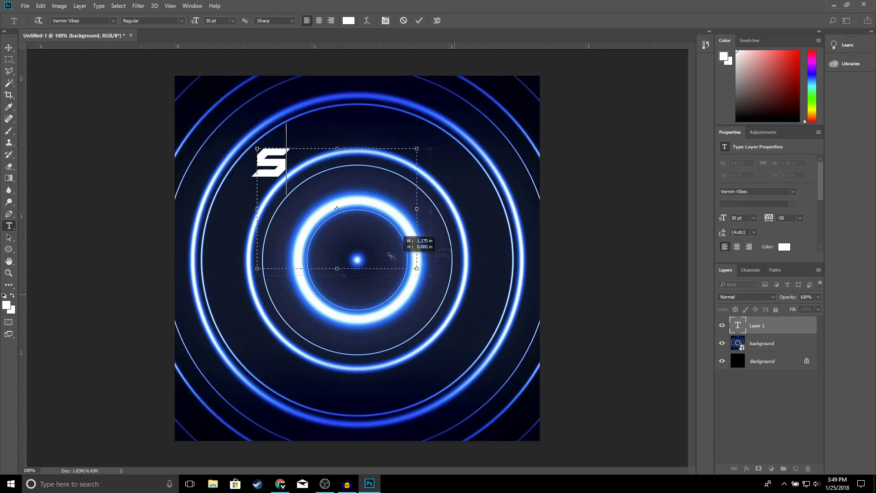
pyautogui.click(419, 21)
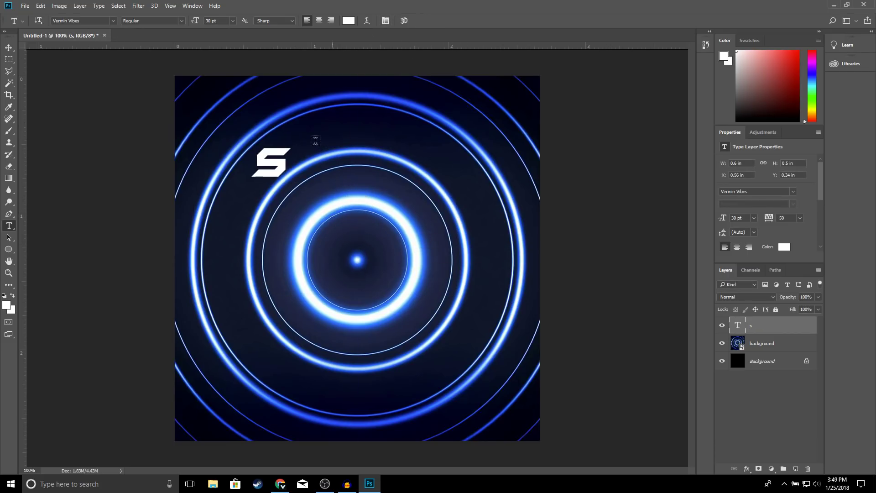
# Enlarge the letter S proportionally to about 531% and centre it over the background rings
pyautogui.hotkey('ctrl', 't')
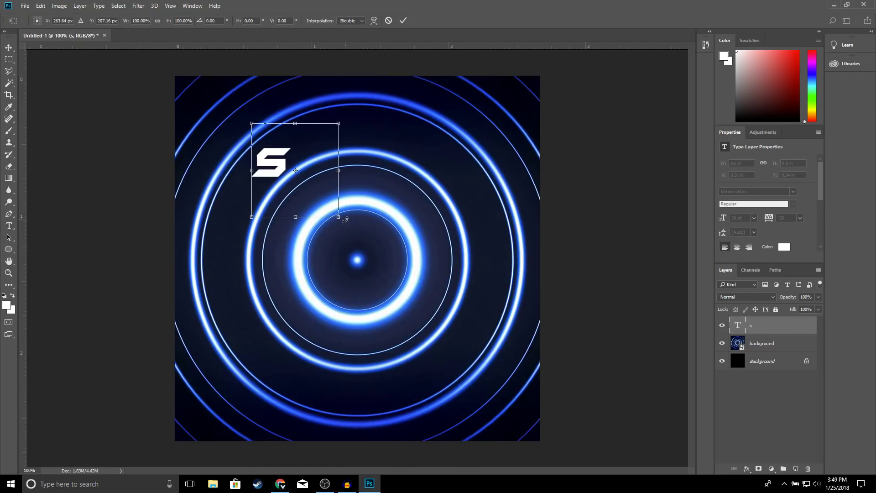
pyautogui.moveTo(336, 213); pyautogui.dragTo(554, 425)
pyautogui.moveTo(252, 123); pyautogui.dragTo(170, 76)
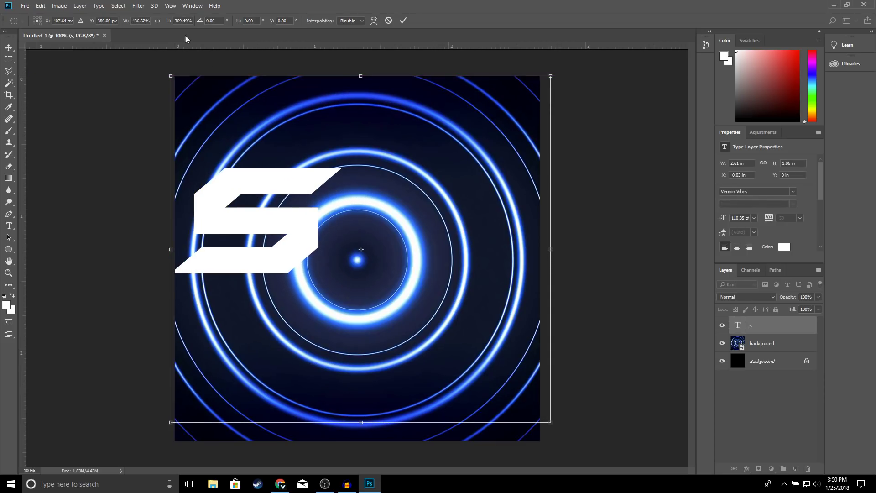
pyautogui.click(158, 21)
pyautogui.moveTo(276, 170); pyautogui.dragTo(393, 254)
pyautogui.moveTo(284, 121); pyautogui.dragTo(193, 30)
pyautogui.moveTo(333, 202); pyautogui.dragTo(377, 207)
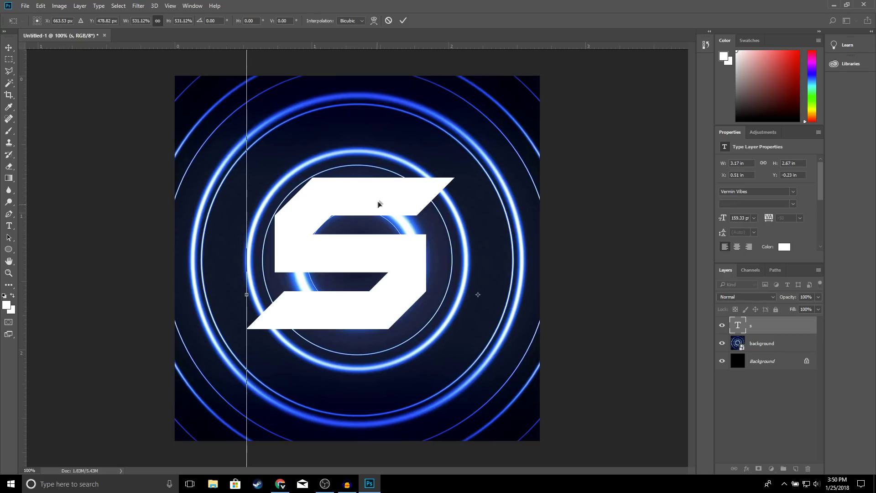
pyautogui.click(402, 21)
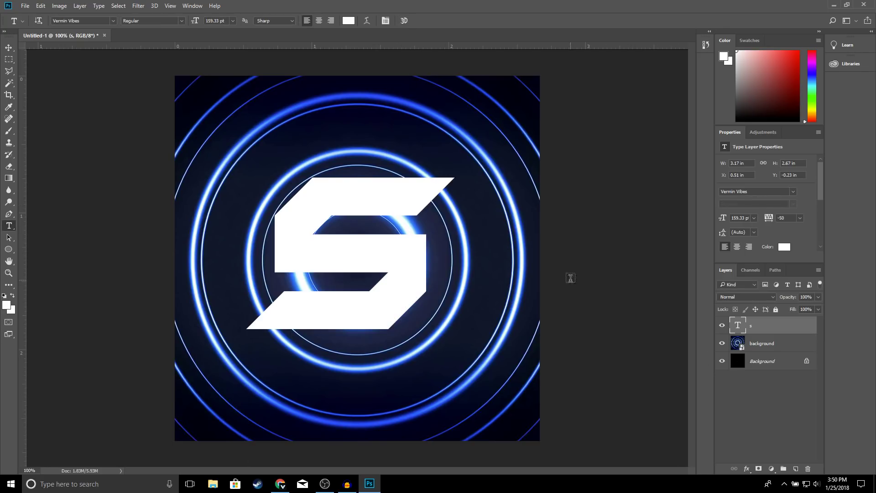
# Give the S layer a black Multiply drop shadow with 100% opacity, 0 px distance, 30% spread and 30 px size
pyautogui.rightClick(752, 327)
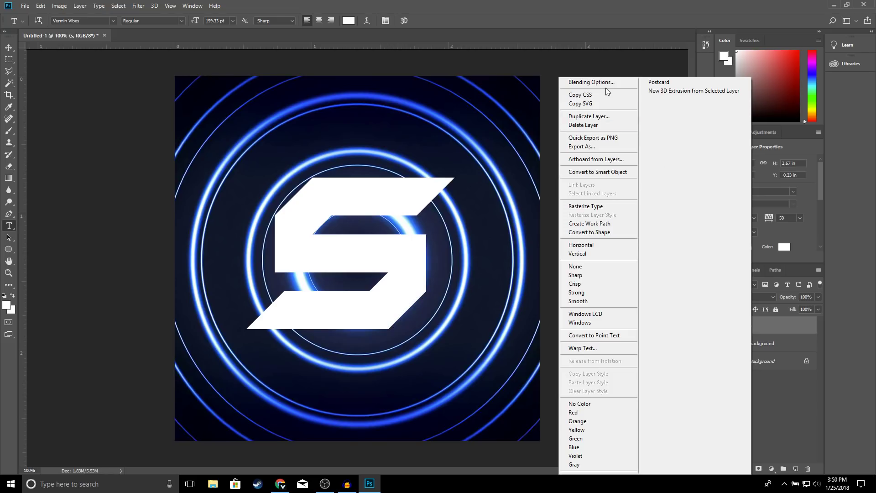
pyautogui.click(603, 84)
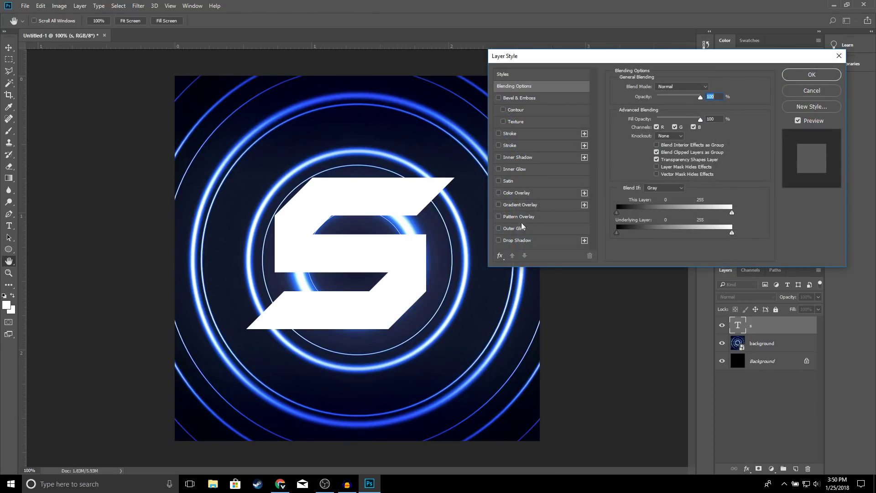
pyautogui.click(499, 240)
pyautogui.click(518, 242)
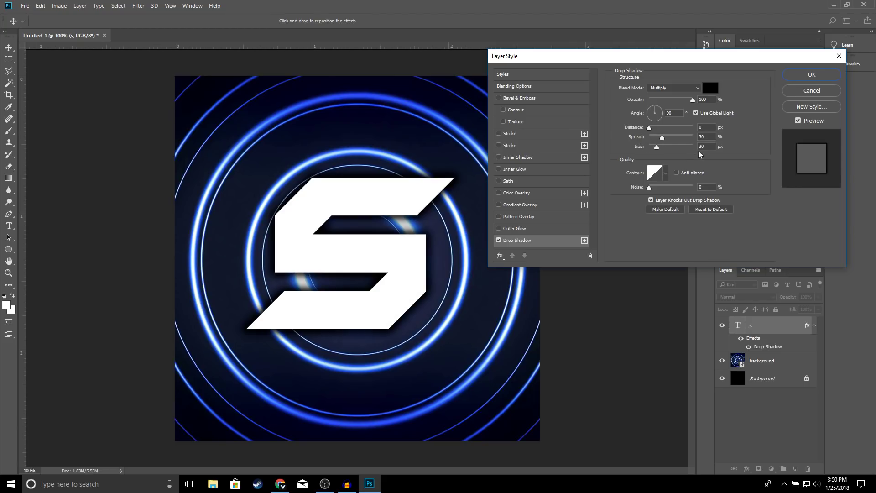
# Add a linear black-to-white gradient overlay at 40% opacity and a Bevel & Emboss effect to the S layer
pyautogui.click(499, 205)
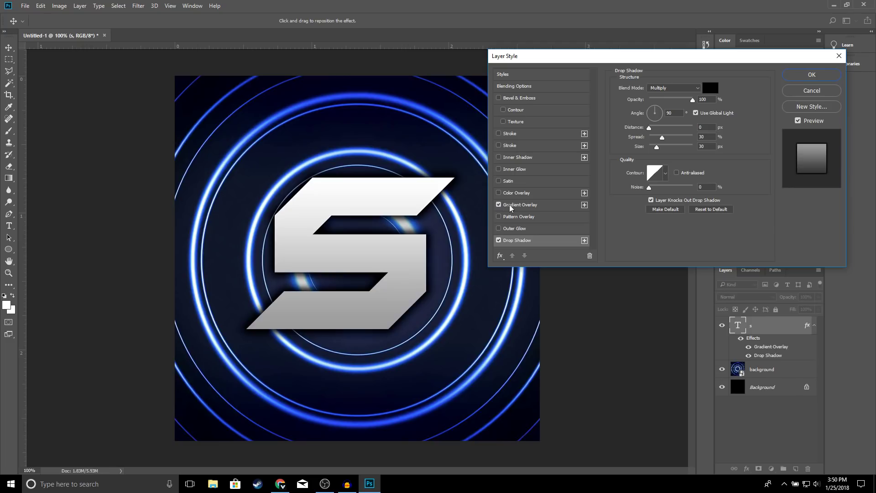
pyautogui.click(516, 205)
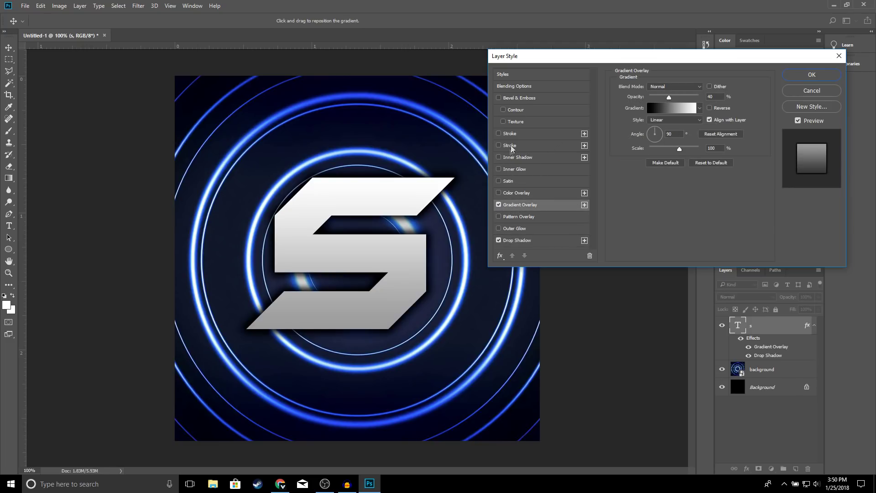
pyautogui.click(499, 98)
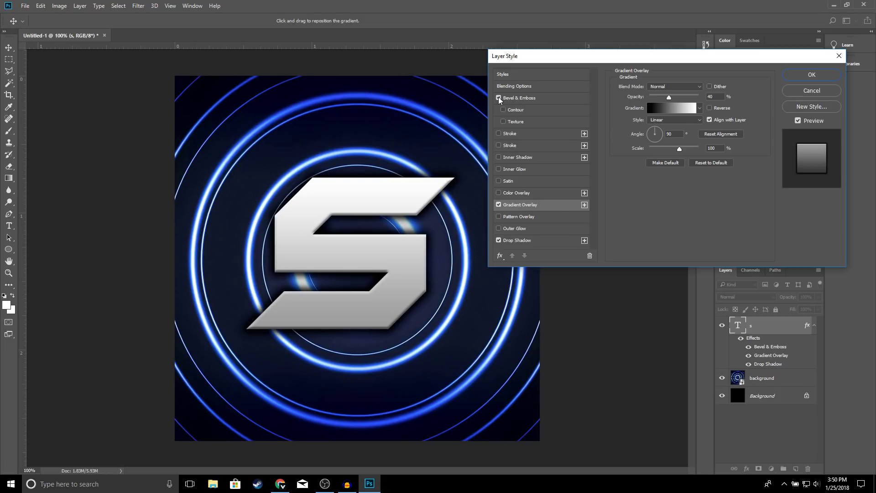
pyautogui.click(797, 76)
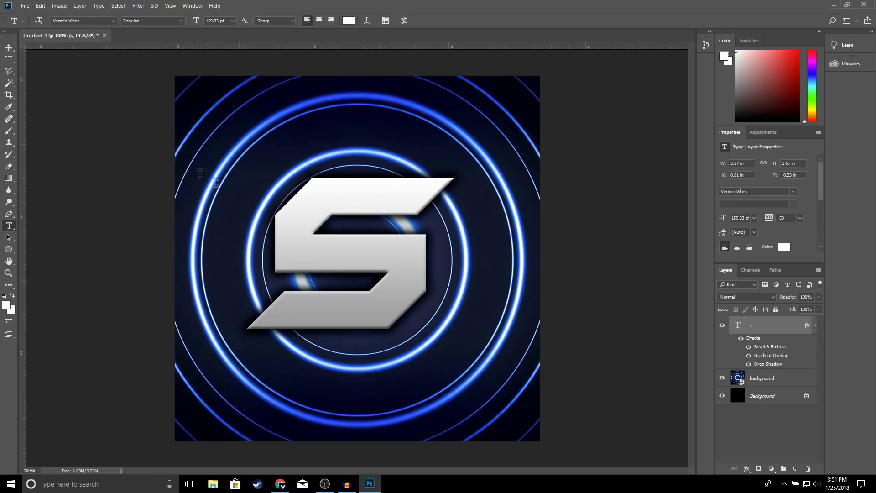
# Rasterize the layer style of the S layer and have the Polygonal Lasso tool ready for cutting
pyautogui.click(9, 72)
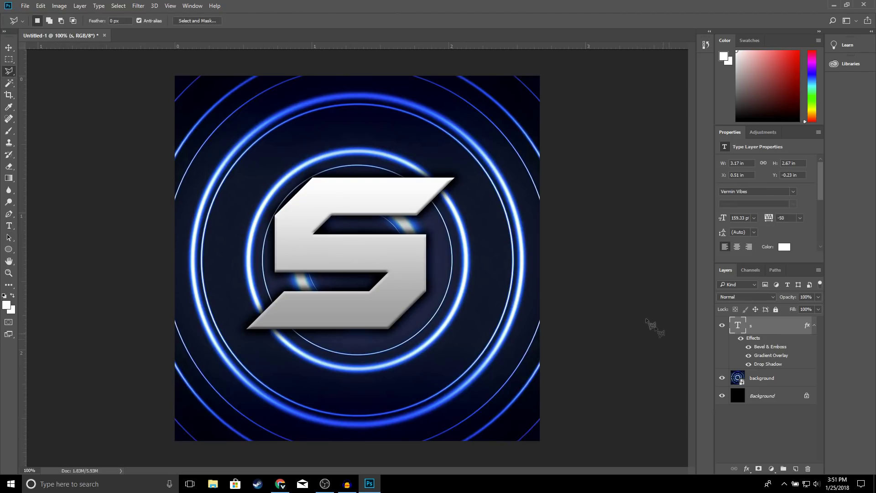
pyautogui.rightClick(753, 327)
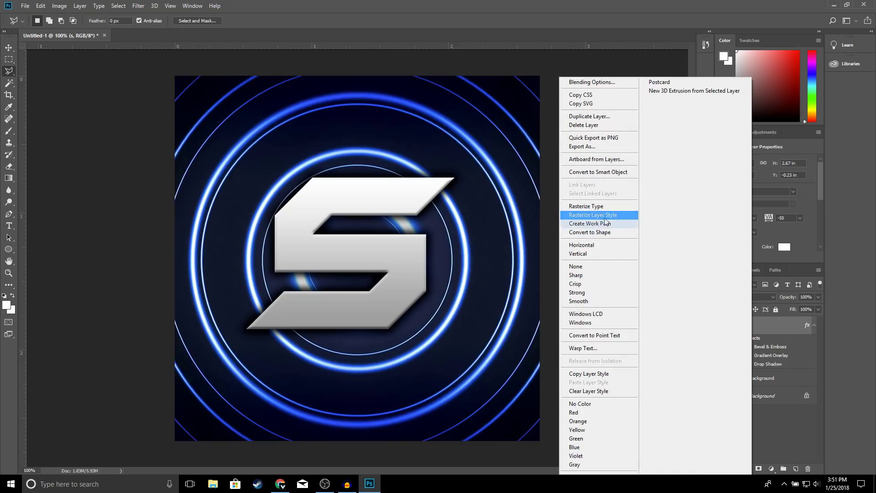
pyautogui.click(595, 216)
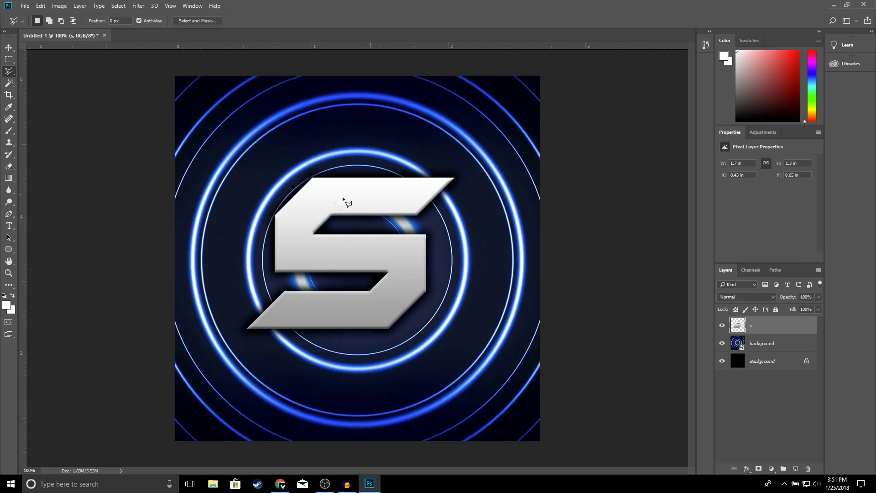
# Outline a thin diagonal sliver across the upper half of the S with the Polygonal Lasso and delete it
pyautogui.click(312, 235)
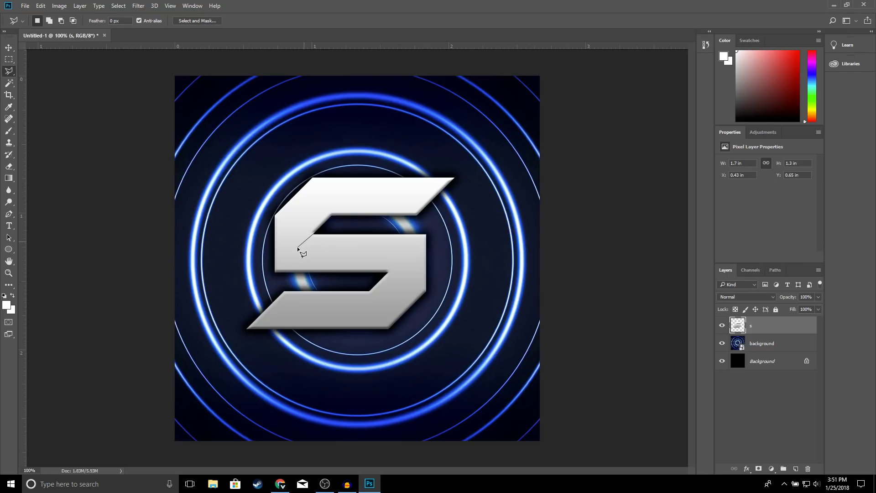
pyautogui.click(269, 276)
pyautogui.doubleClick(314, 235)
pyautogui.press('Delete')
# Outline a thin diagonal sliver across the lower half of the S with the Polygonal Lasso, delete it and clear the selection
pyautogui.click(332, 271)
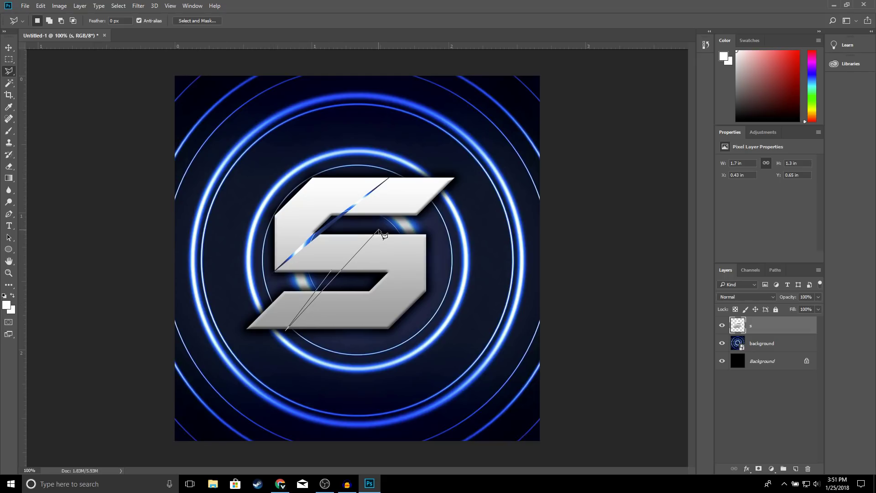
pyautogui.click(377, 228)
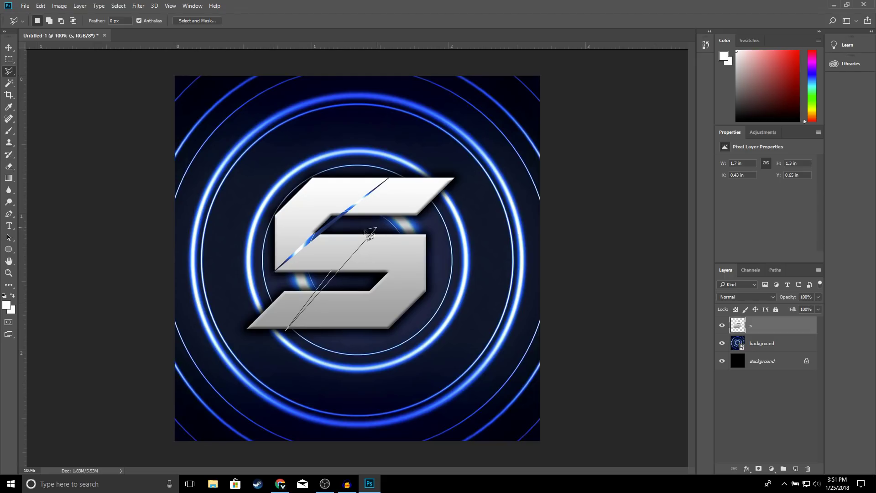
pyautogui.click(319, 270)
pyautogui.press('Delete')
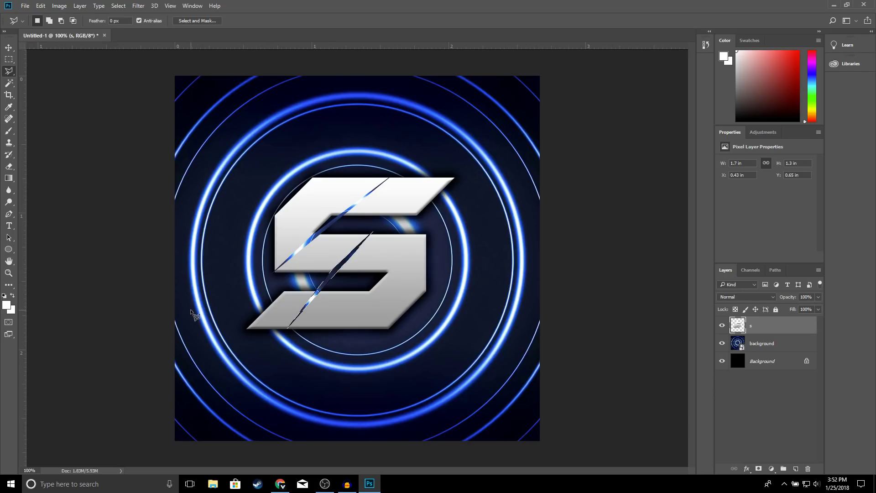
pyautogui.click(118, 6)
pyautogui.click(127, 25)
# Draw an ellipse about 513 x 506 px over the S with a black fill and a 21.06 px white stroke
pyautogui.click(9, 250)
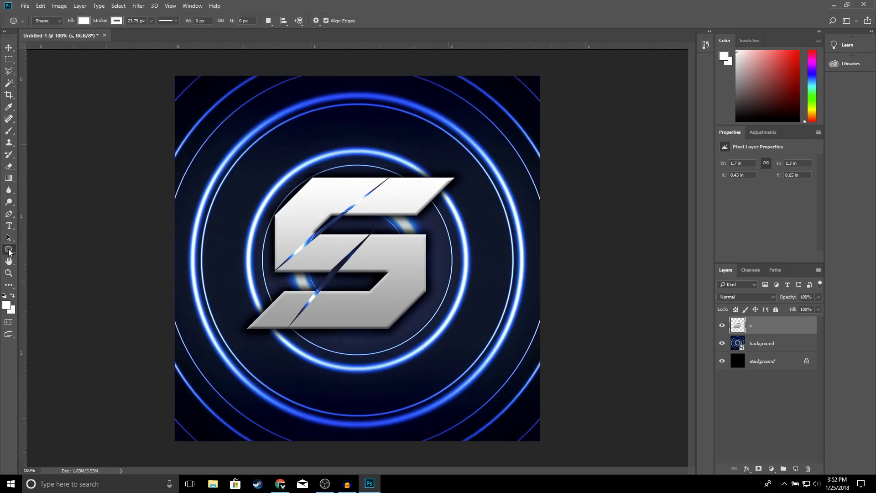
pyautogui.click(83, 21)
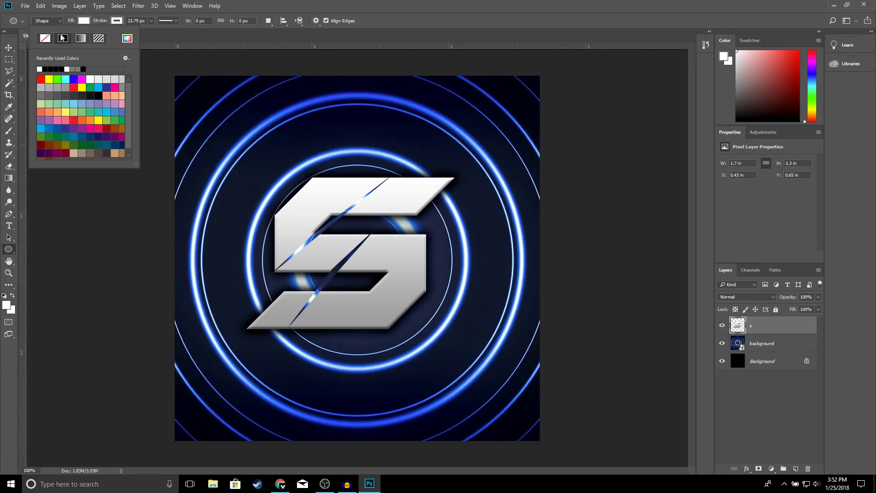
pyautogui.click(50, 69)
pyautogui.click(122, 22)
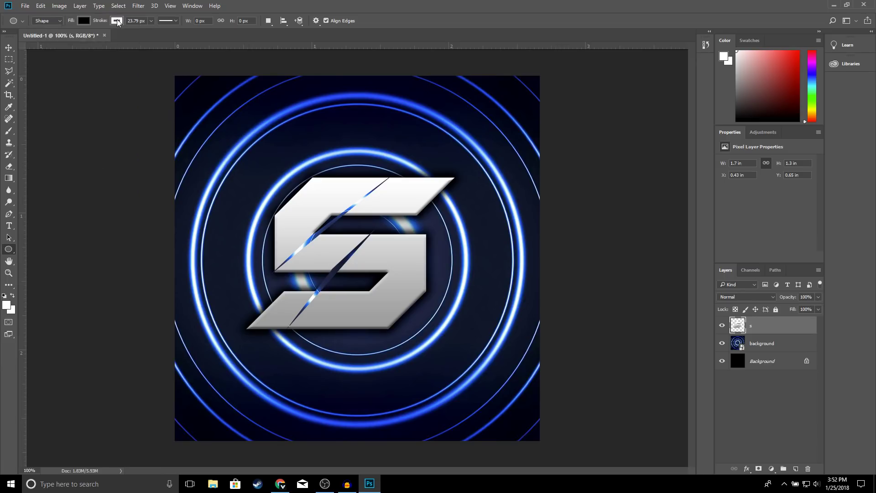
pyautogui.click(115, 24)
pyautogui.click(78, 69)
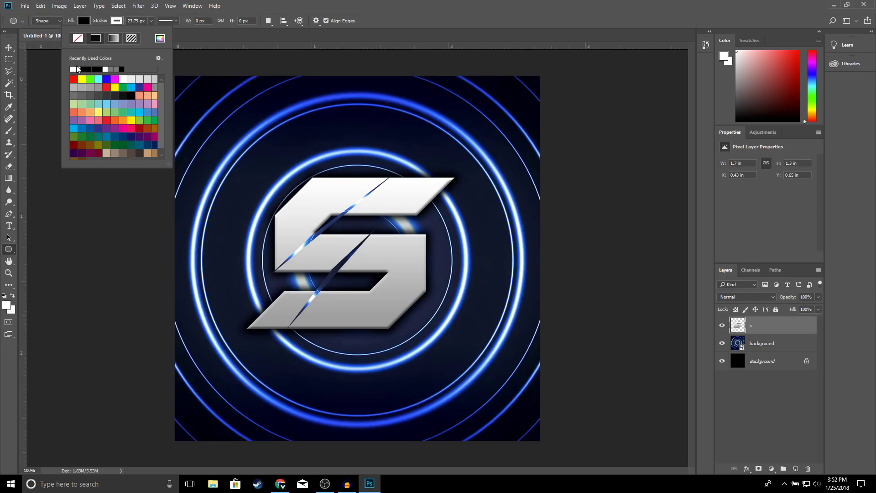
pyautogui.click(152, 22)
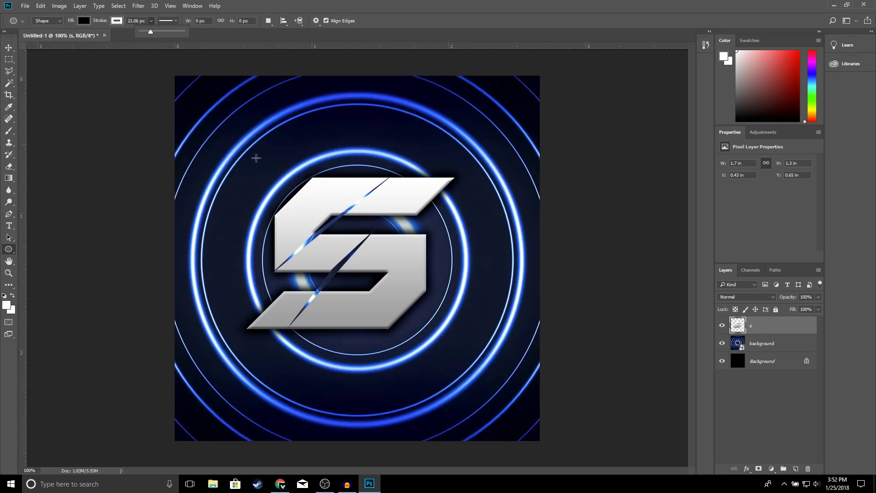
pyautogui.click(262, 136)
pyautogui.moveTo(261, 135); pyautogui.dragTo(495, 367)
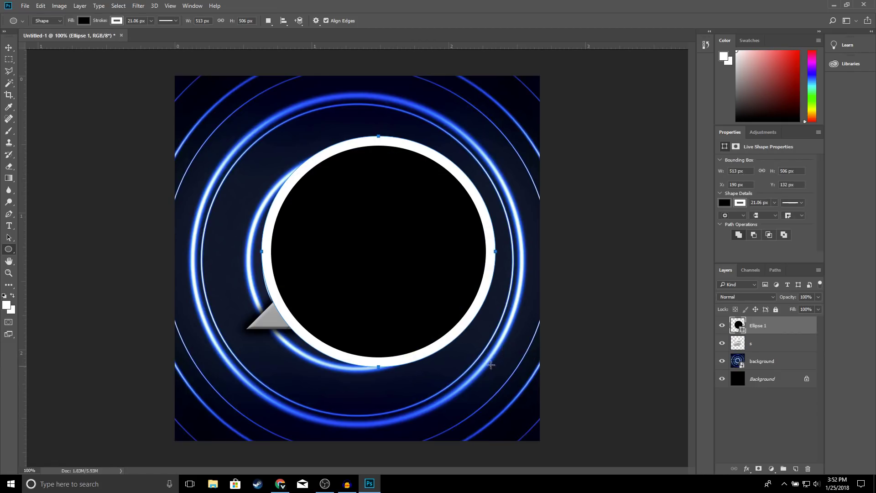
# Move the ellipse to about X 130 px, Y 151 px, centred behind the logo, and place its layer directly below the S layer
pyautogui.click(9, 47)
pyautogui.moveTo(373, 223); pyautogui.dragTo(347, 233)
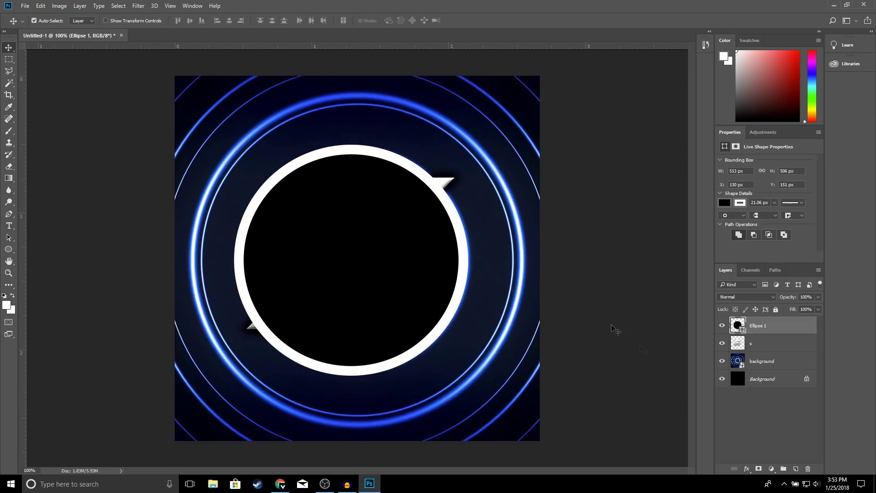
pyautogui.moveTo(758, 328); pyautogui.dragTo(759, 357)
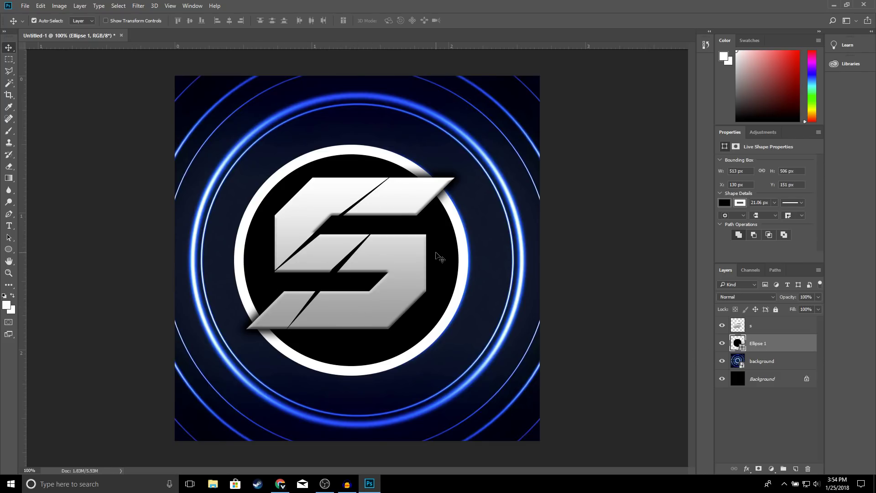
# Export the logo with Export As as an 800 x 800 px PNG named Untitled-1 to the Desktop
pyautogui.click(25, 6)
pyautogui.moveTo(83, 132)
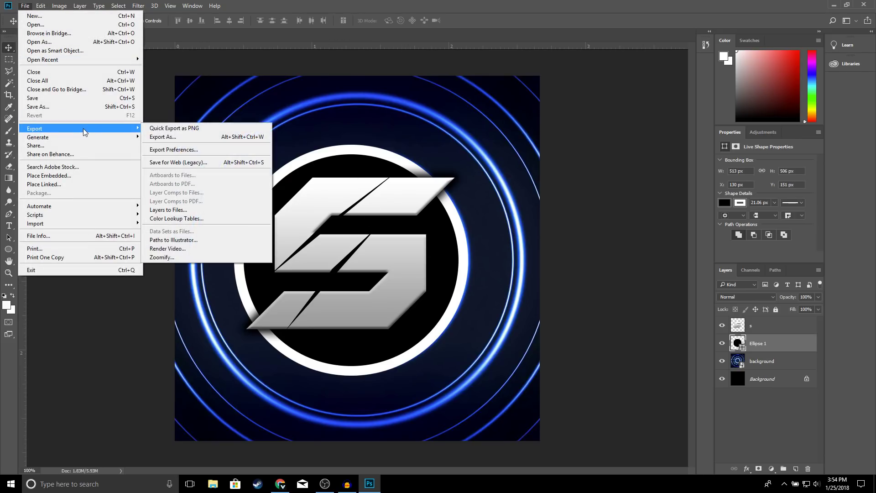
pyautogui.click(181, 136)
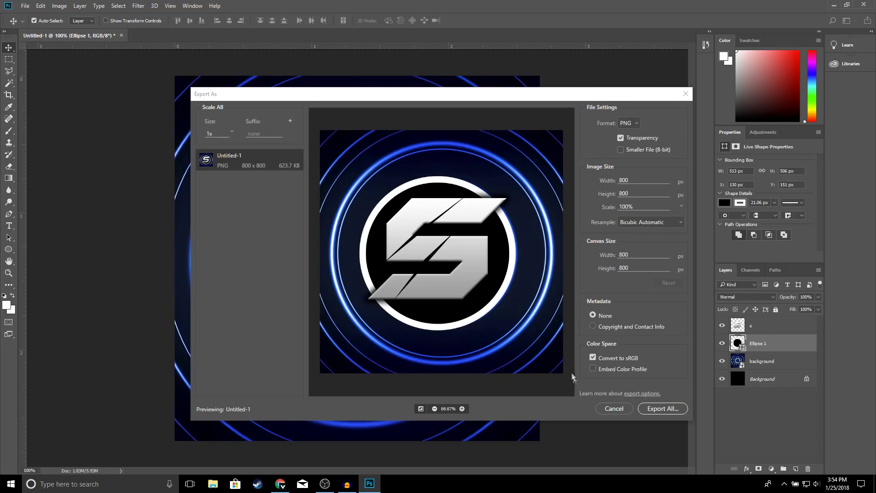
pyautogui.click(661, 409)
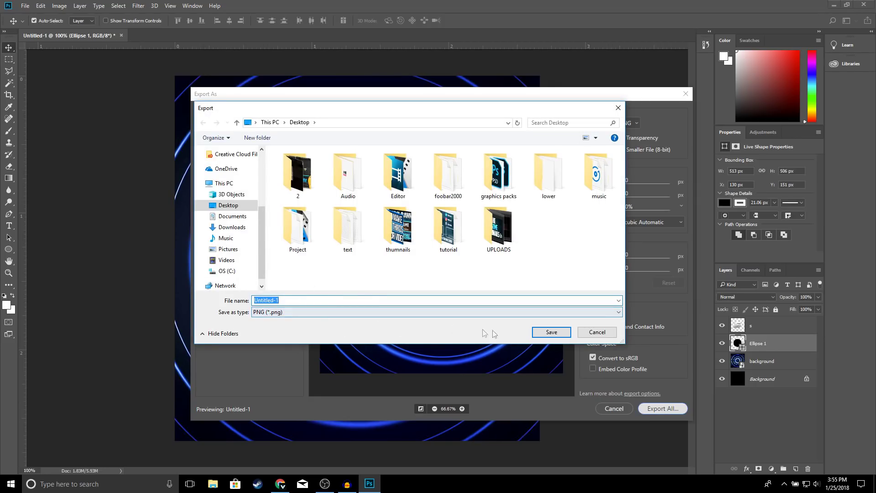
pyautogui.click(549, 333)
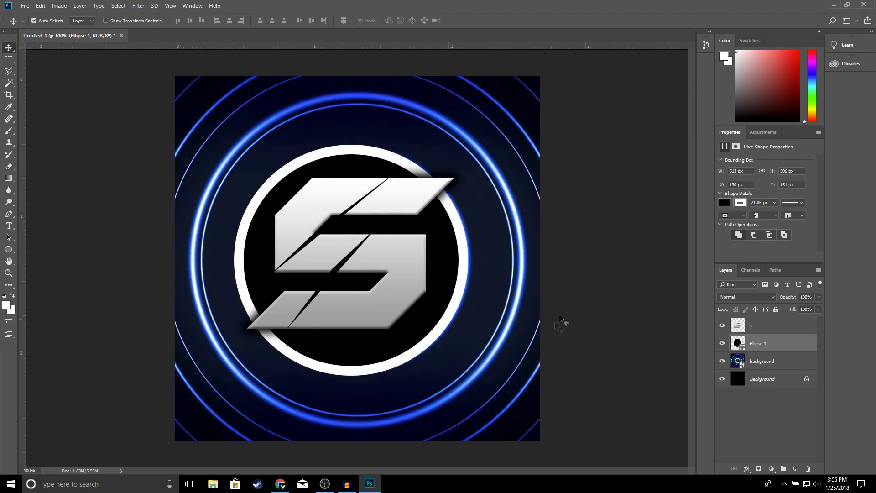